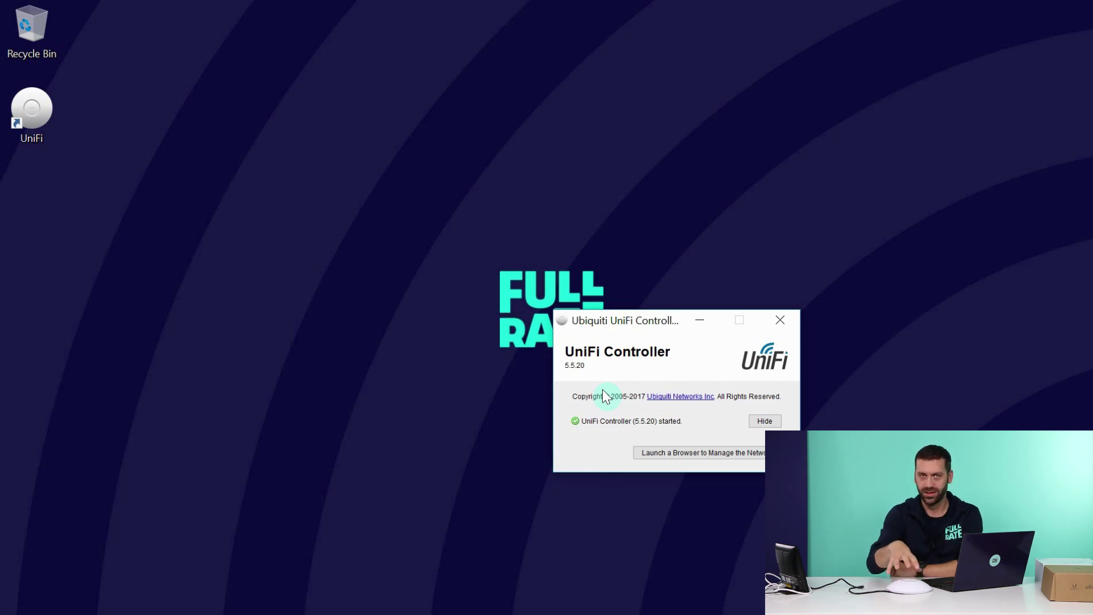
# Launch the browser management page for the controller at localhost:8443.
pyautogui.click(683, 453)
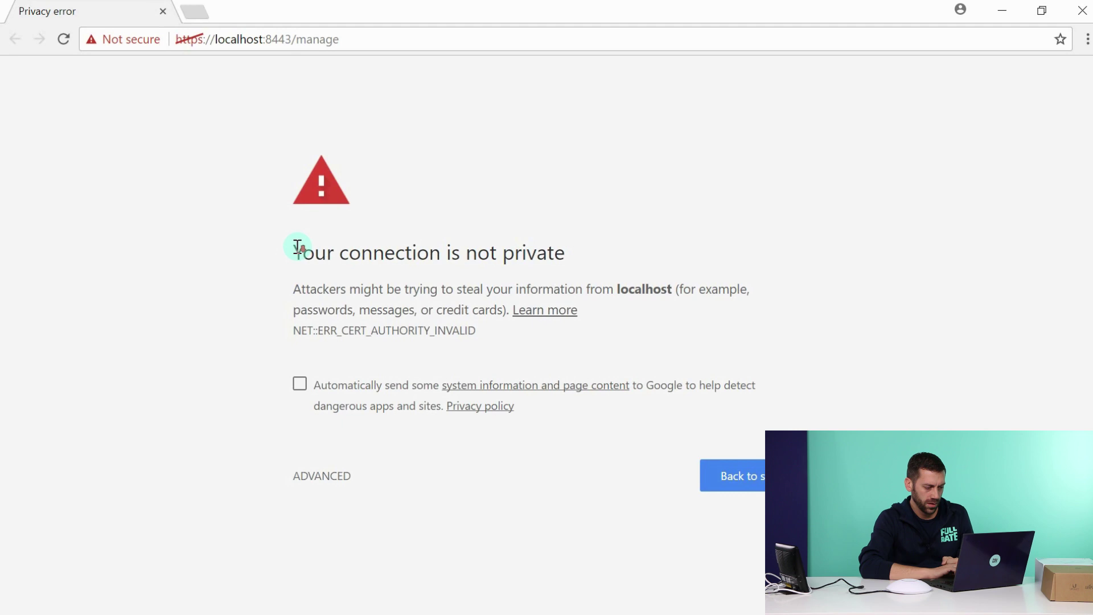
# Bypass Chrome's invalid-certificate warning and proceed to localhost to load the Setup Wizard.
pyautogui.click(322, 478)
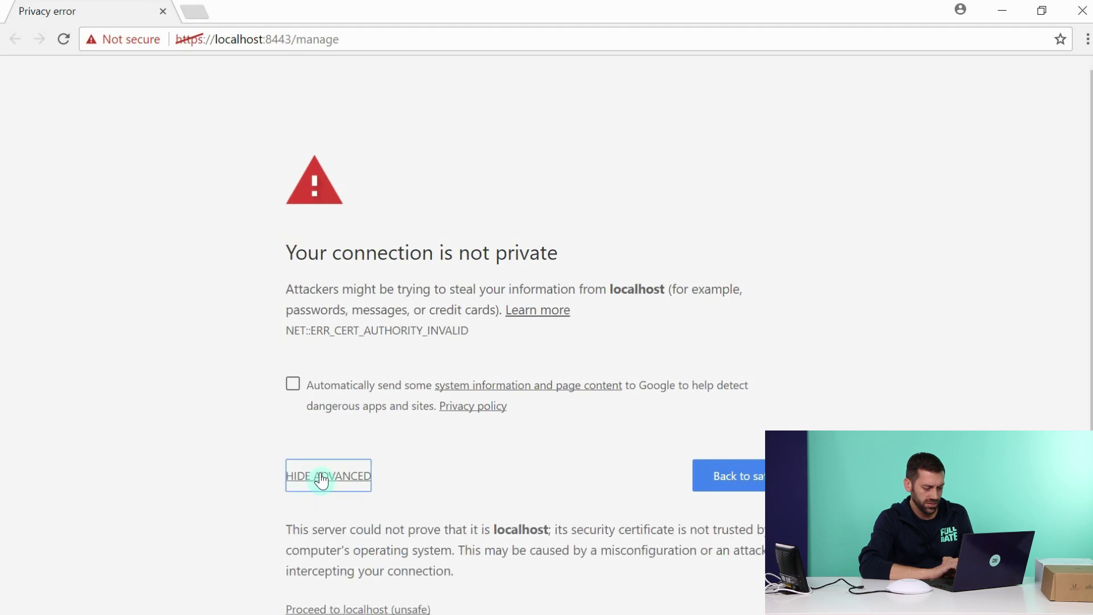
pyautogui.scroll(-1, 493, 434)
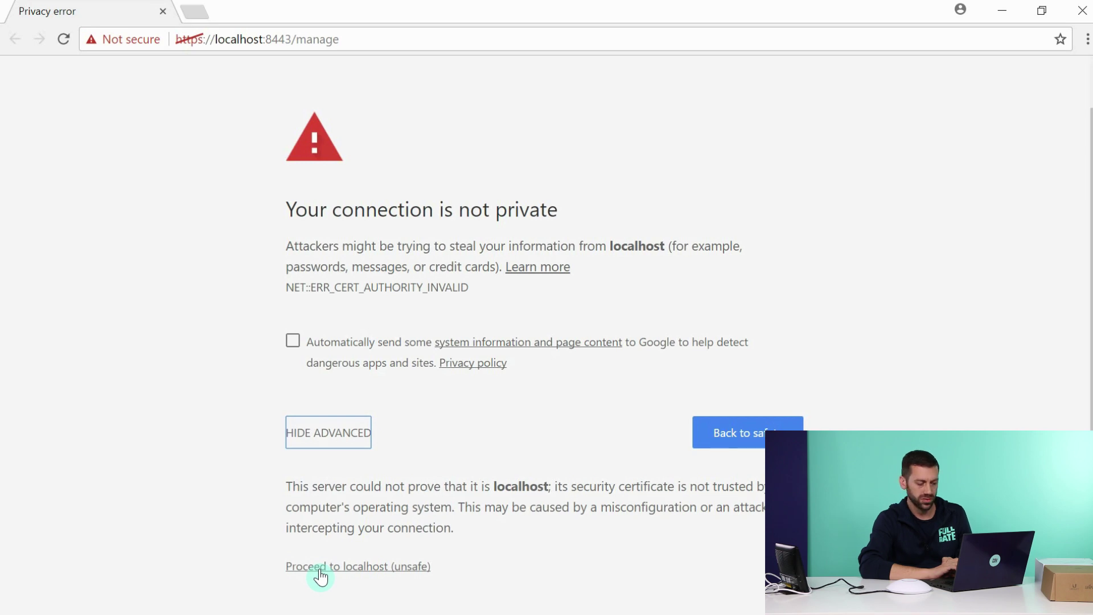
pyautogui.click(320, 570)
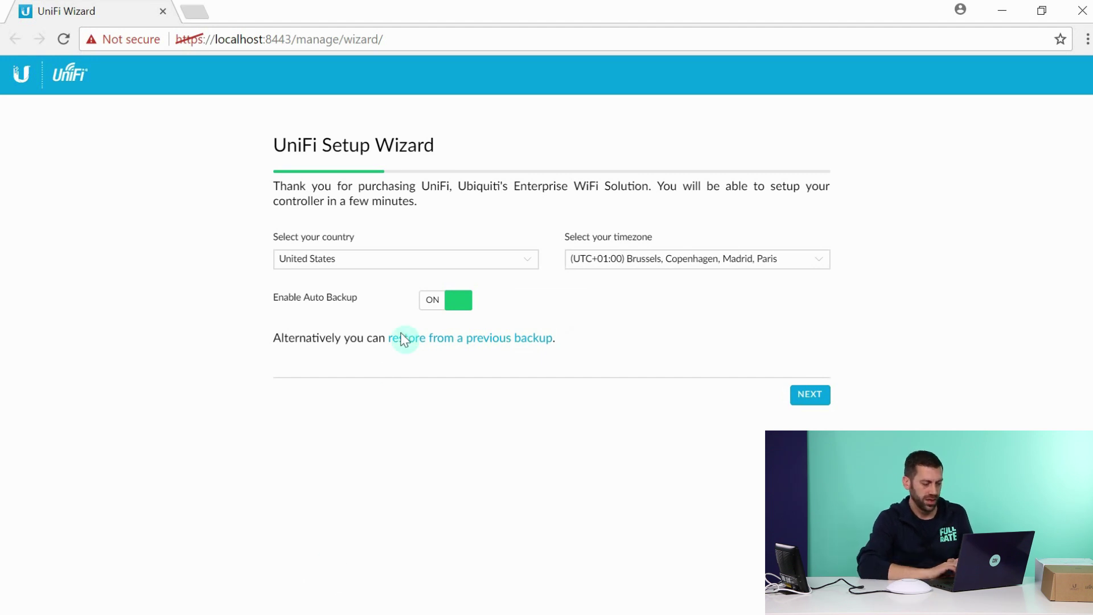
# Set the wizard's country to Denmark and advance to the Configure devices step.
pyautogui.click(528, 265)
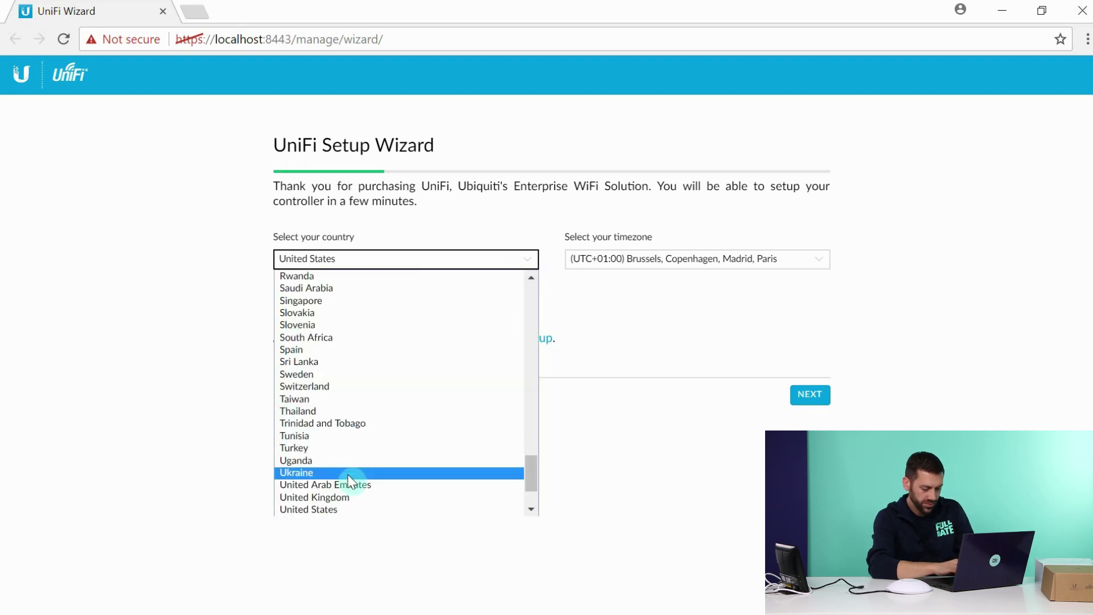
pyautogui.press('d')
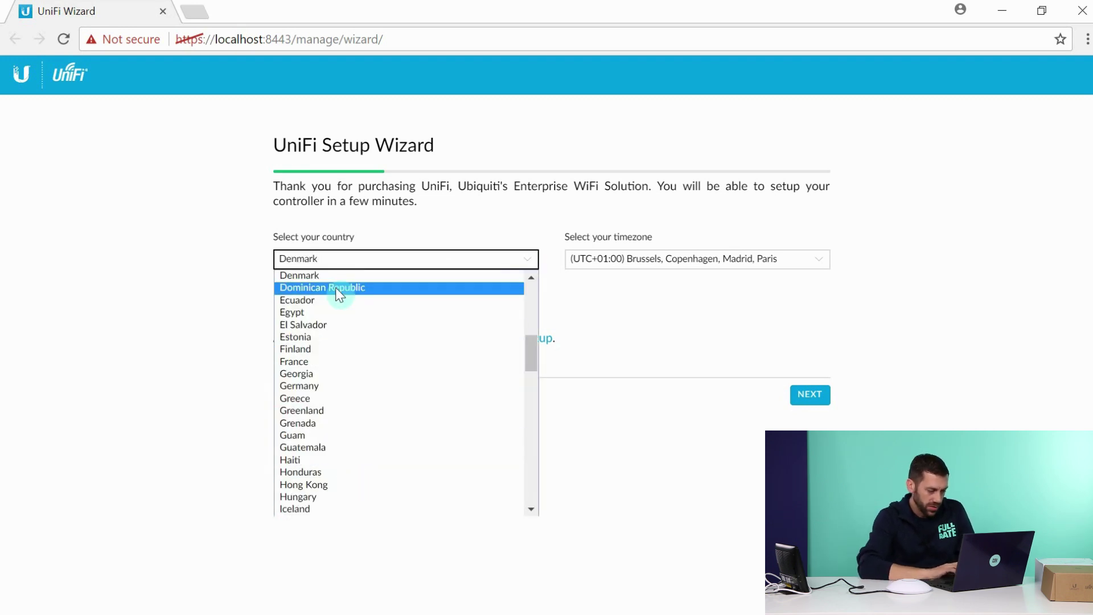
pyautogui.click(343, 276)
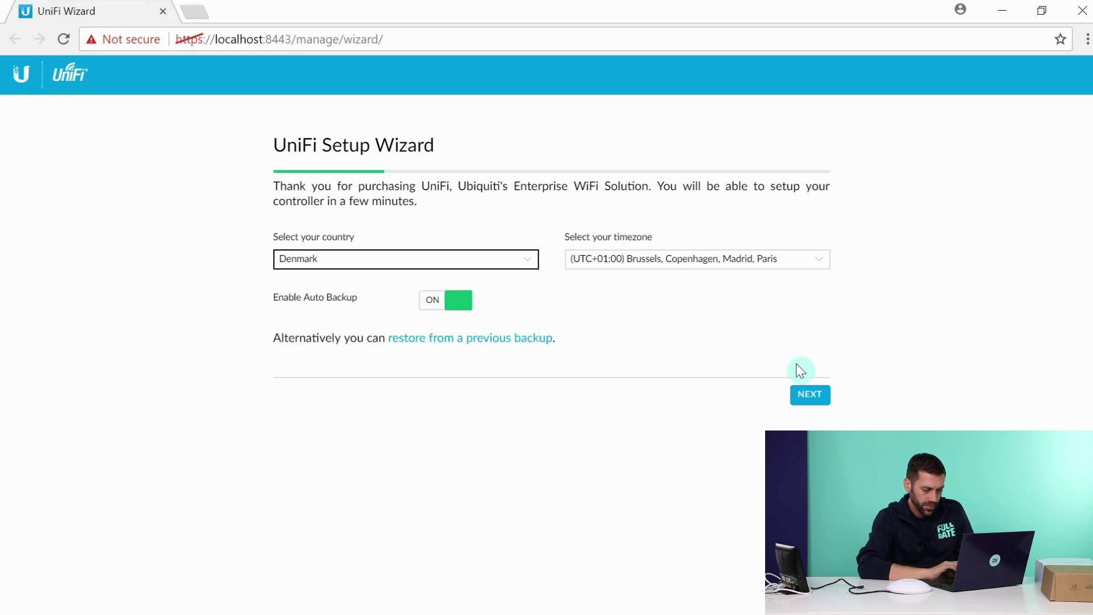
pyautogui.click(803, 397)
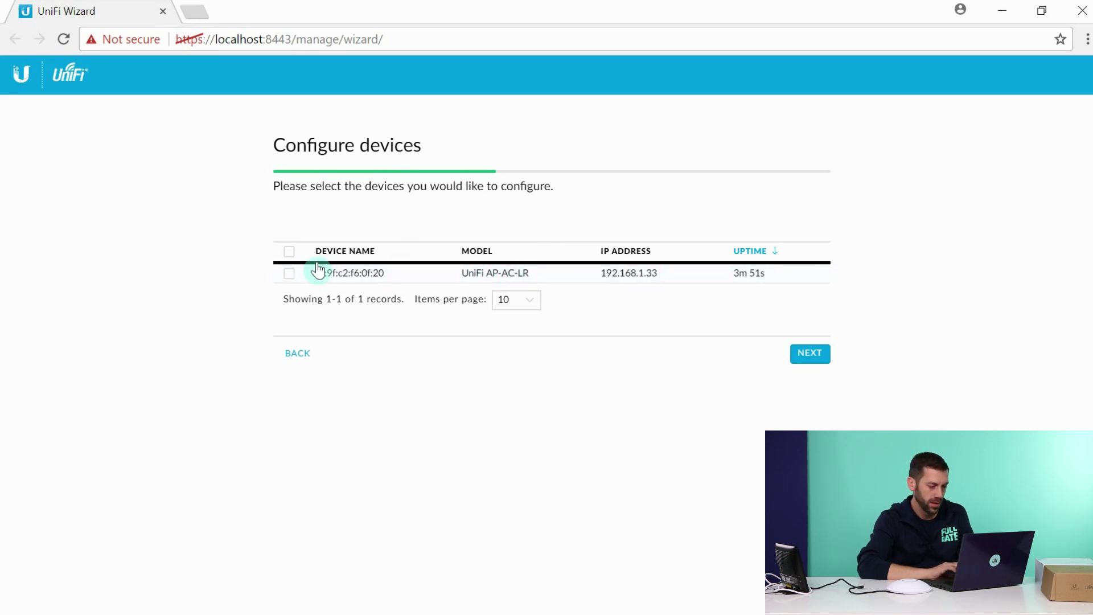
# Select the UniFi AP-AC-LR for configuration and name the secure SSID Fullrate.
pyautogui.click(289, 273)
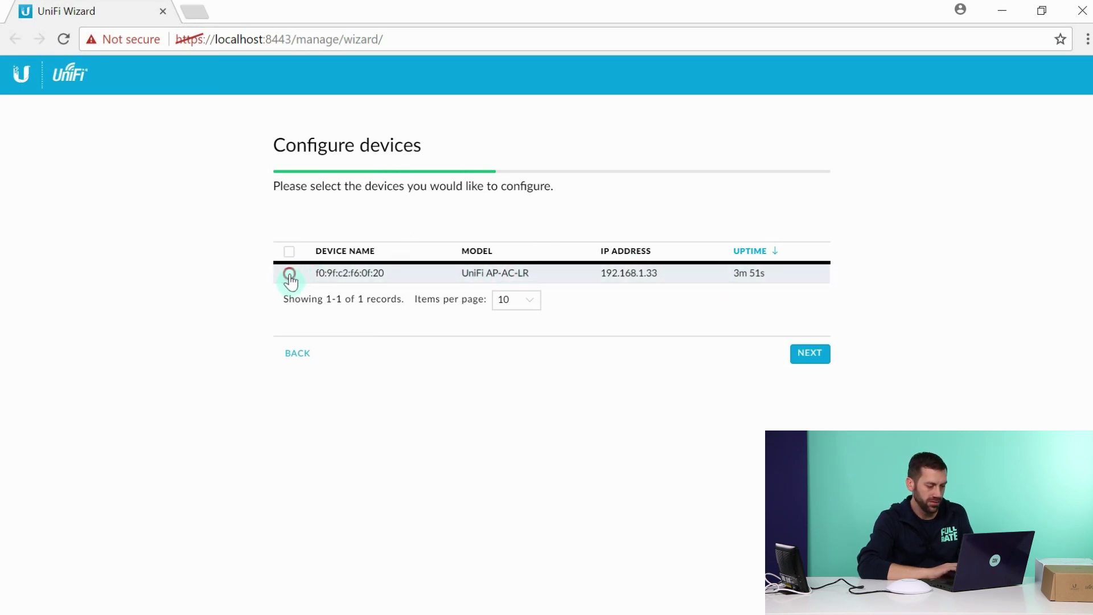
pyautogui.click(800, 356)
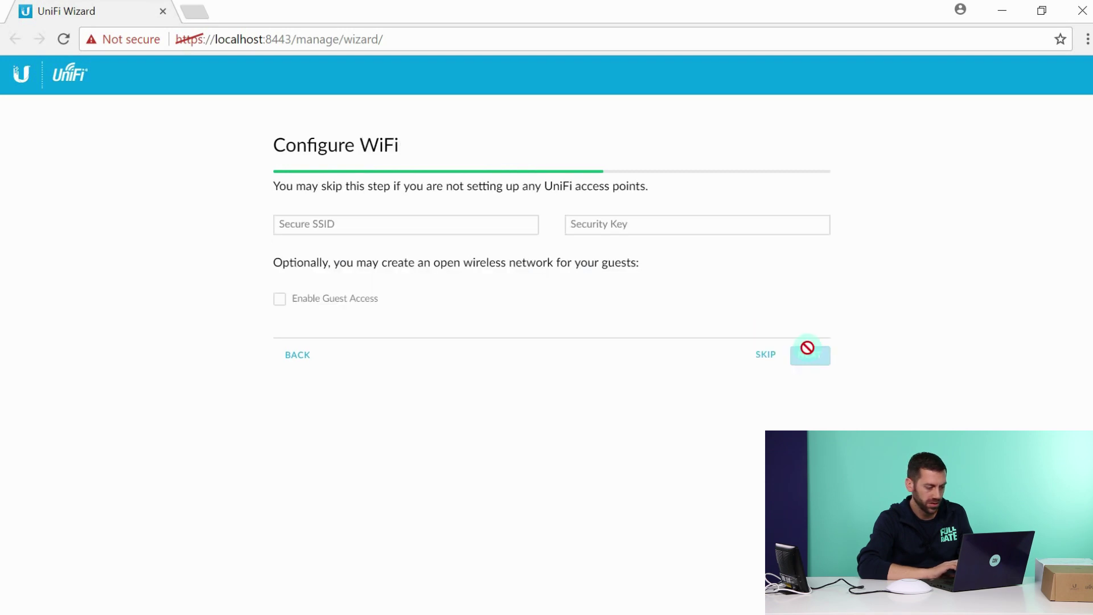
pyautogui.click(358, 221)
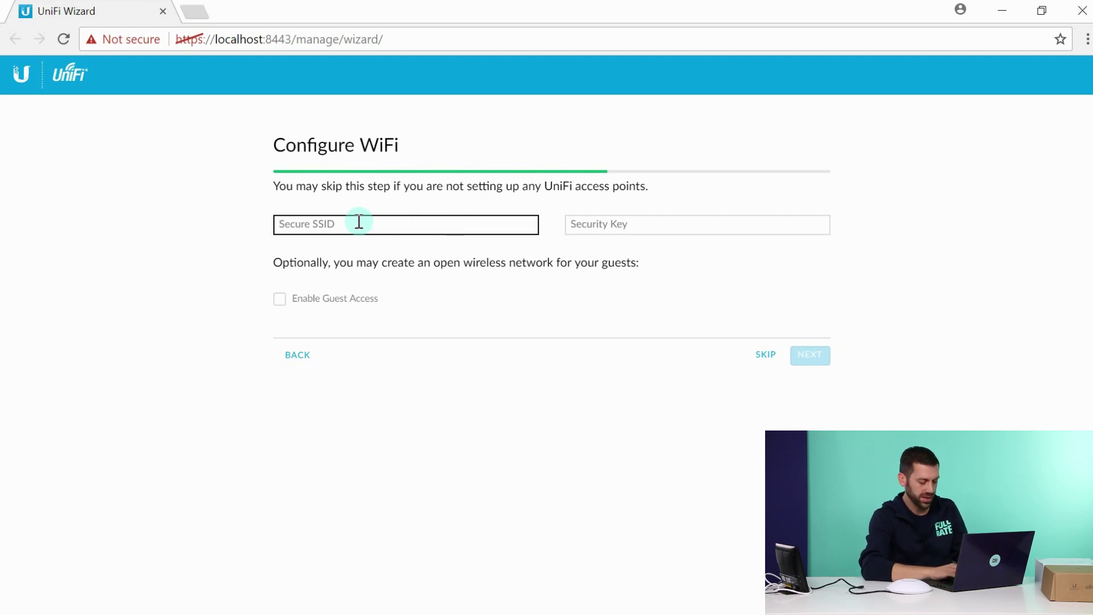
pyautogui.write('Fullrate')
# Give Fullrate an 8-character security key and confirm the WiFi settings.
pyautogui.press('Tab')
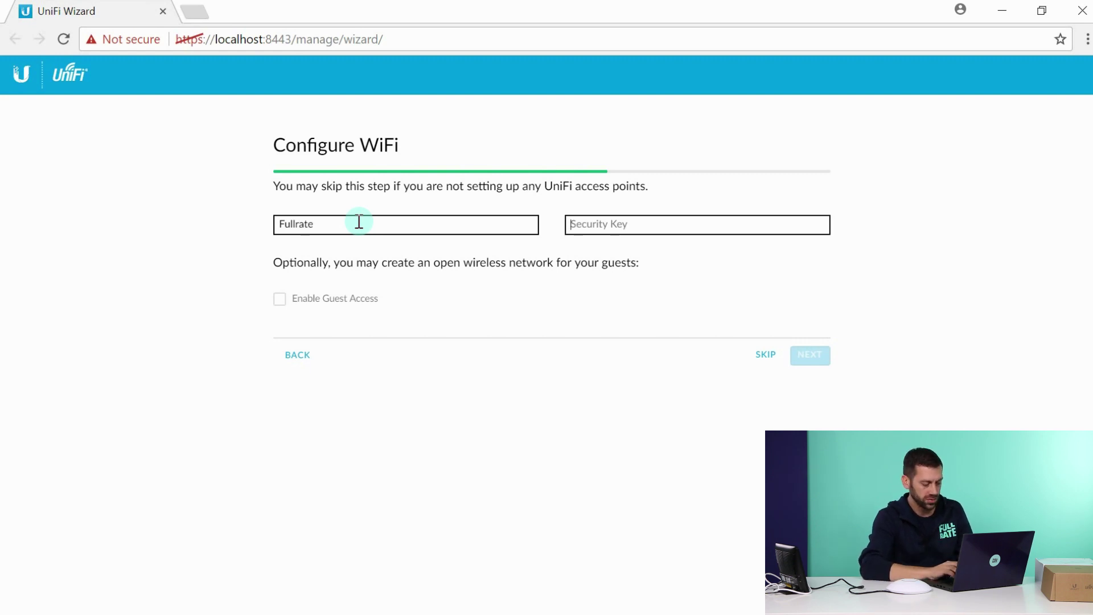
pyautogui.write('••')
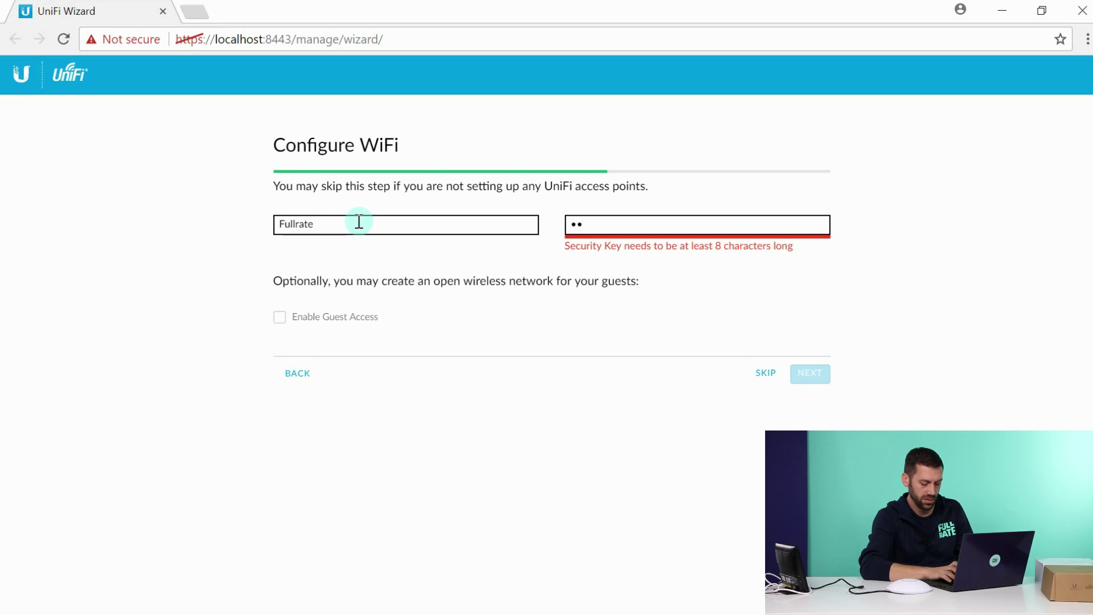
pyautogui.press('BackSpace')
pyautogui.press('BackSpace')
pyautogui.write('•••')
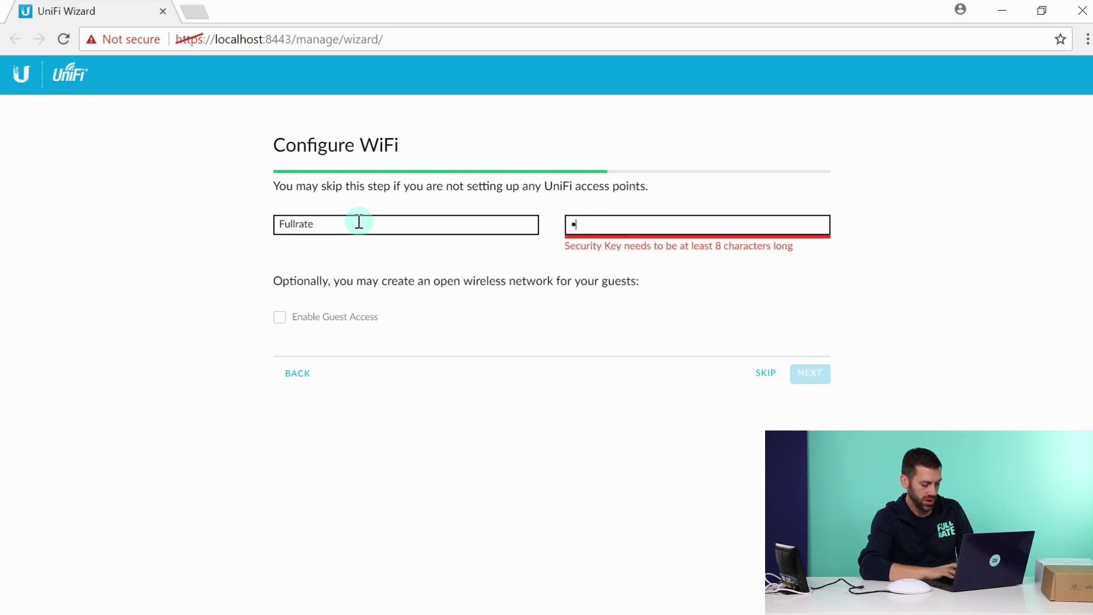
pyautogui.write('•••••')
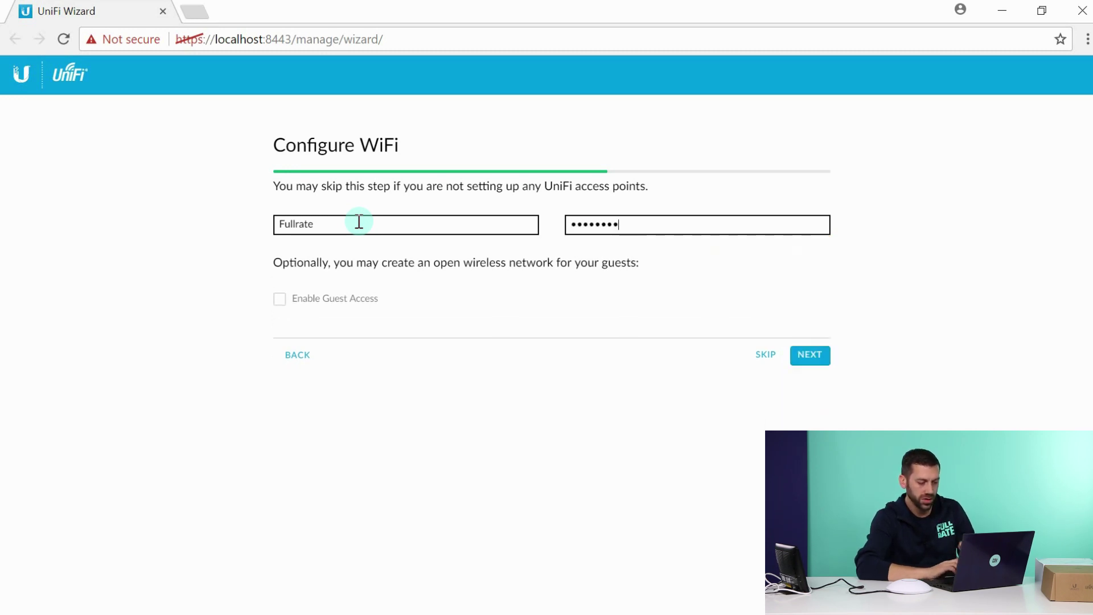
pyautogui.click(814, 363)
pyautogui.click(353, 223)
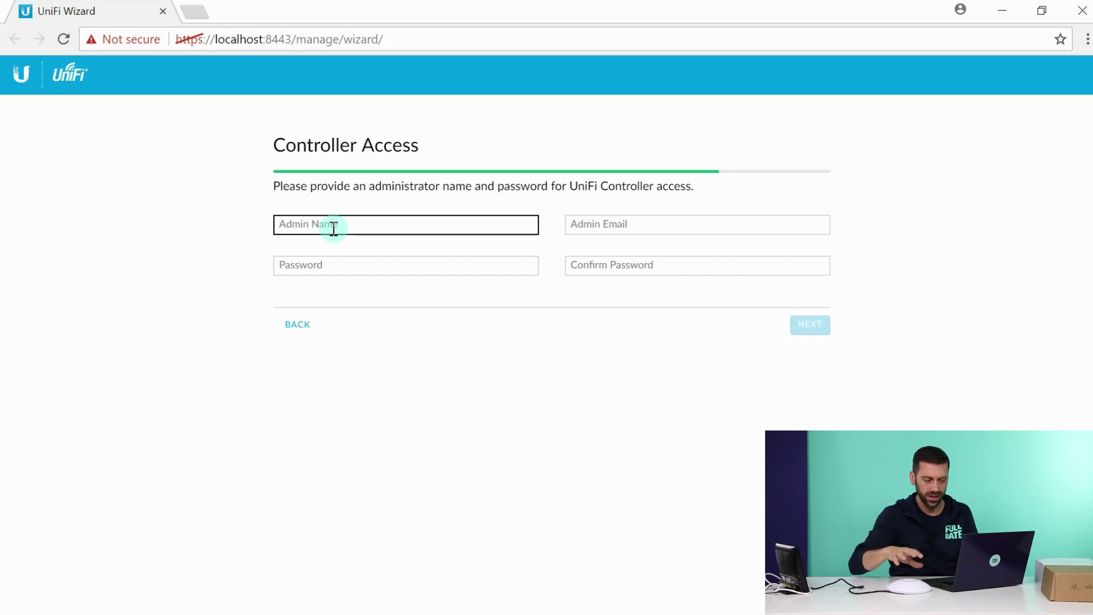
# Enter Fullrate as the admin name and fill in the admin's e-mail address.
pyautogui.write('Fullrate')
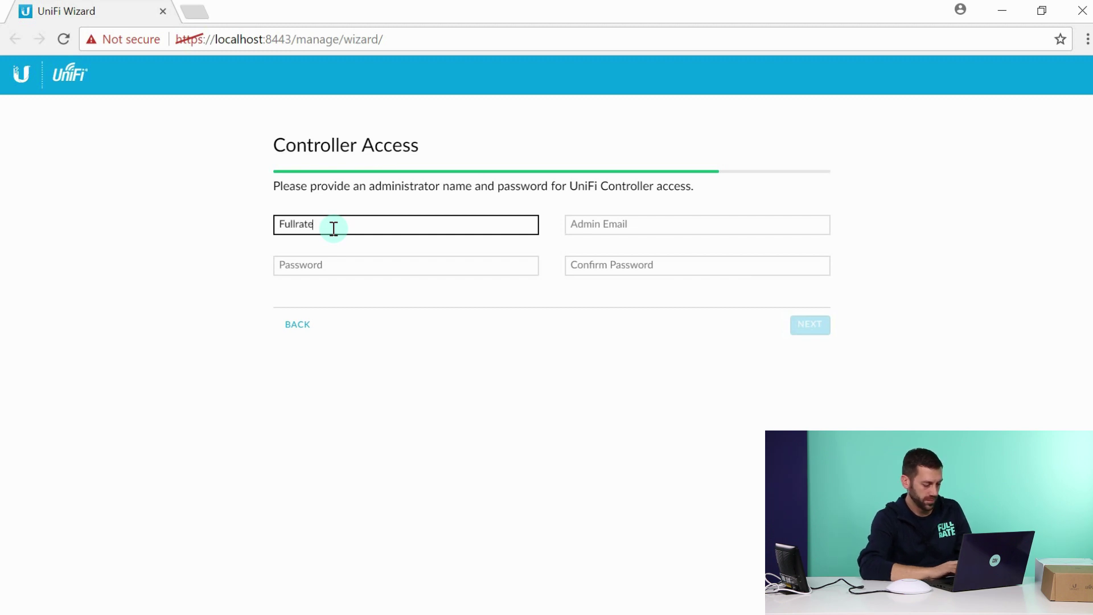
pyautogui.press('Tab')
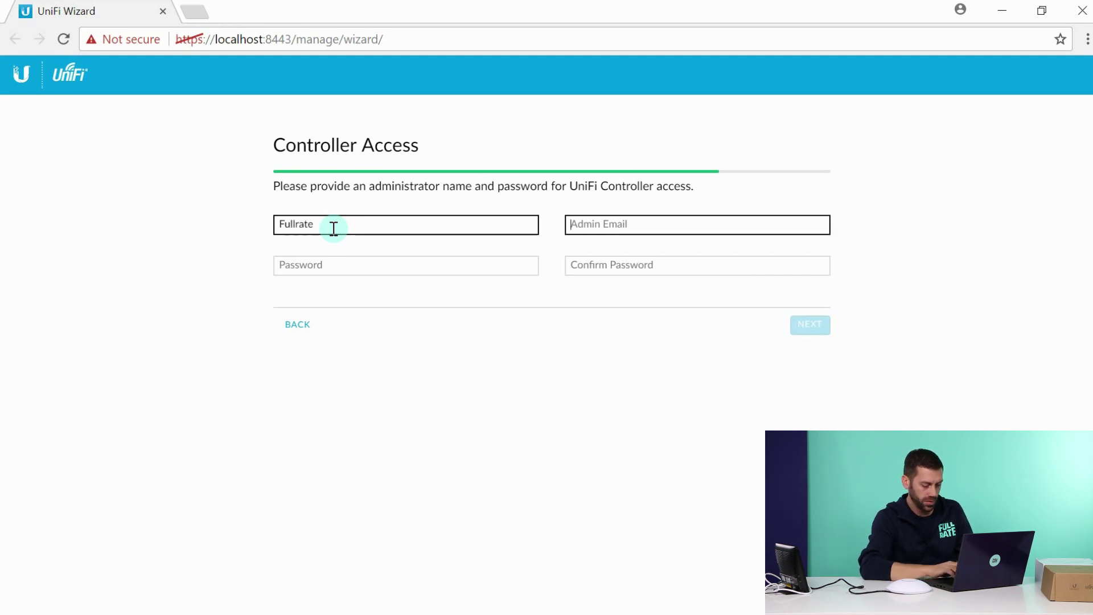
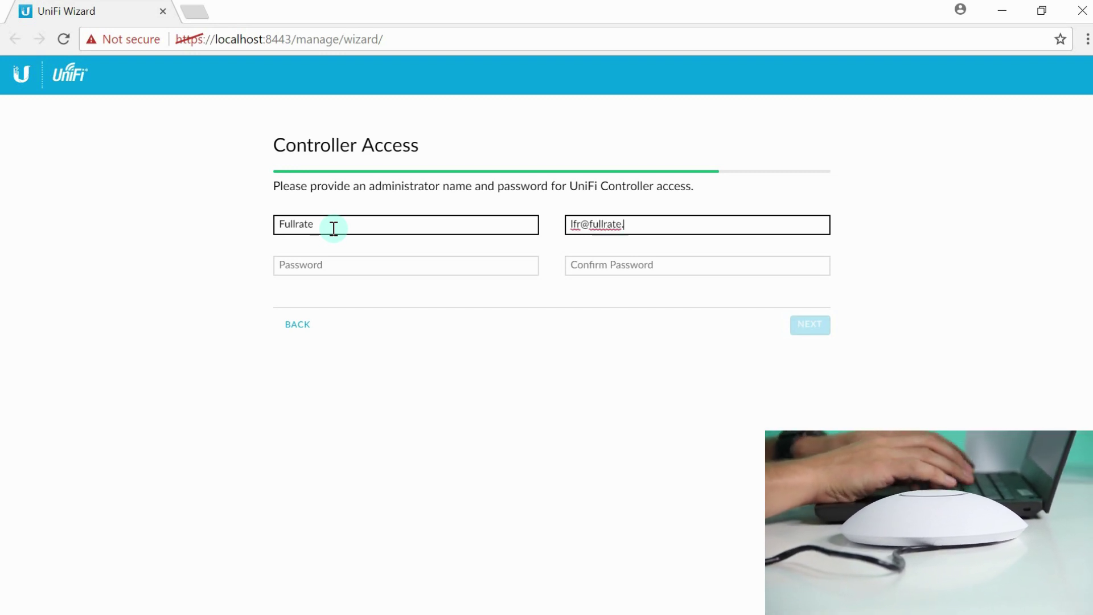
pyautogui.press('Tab')
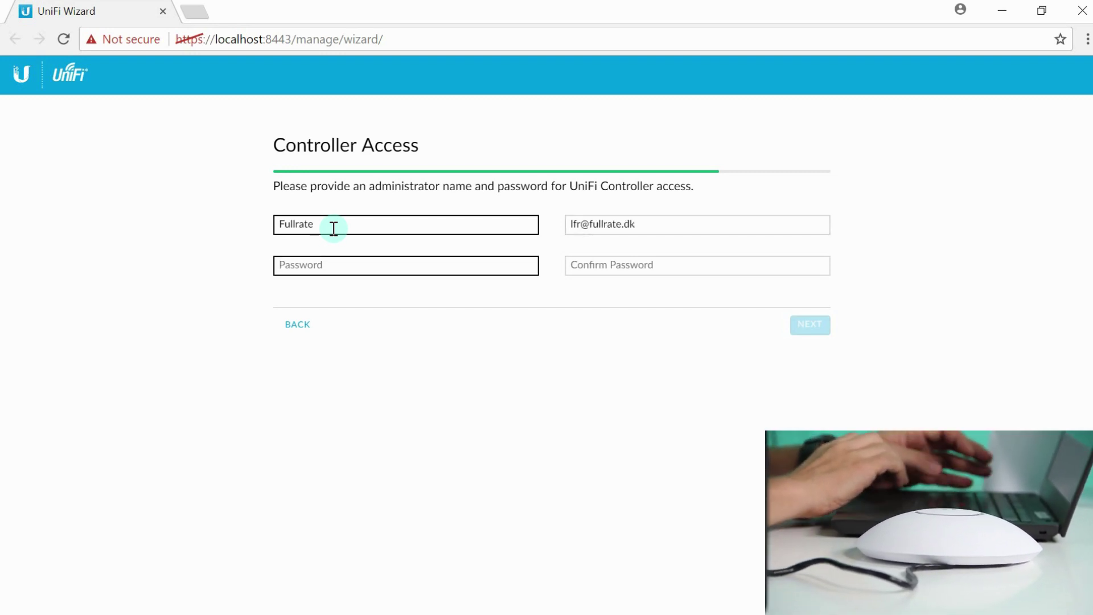
# Enter and confirm the admin password, then continue to the Confirm summary.
pyautogui.write('****')
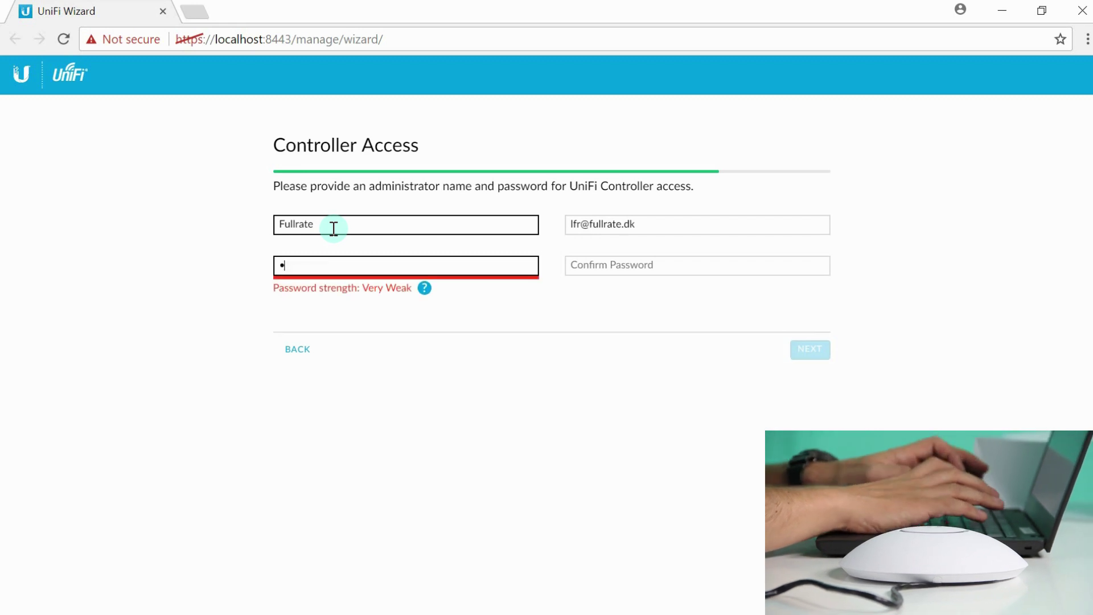
pyautogui.write('********')
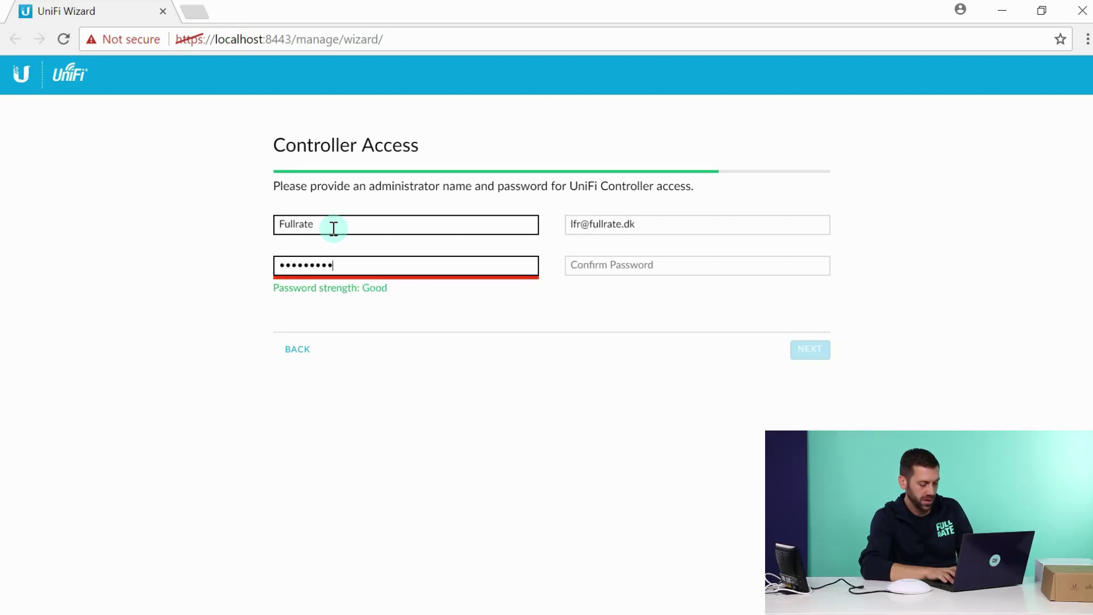
pyautogui.press('Tab')
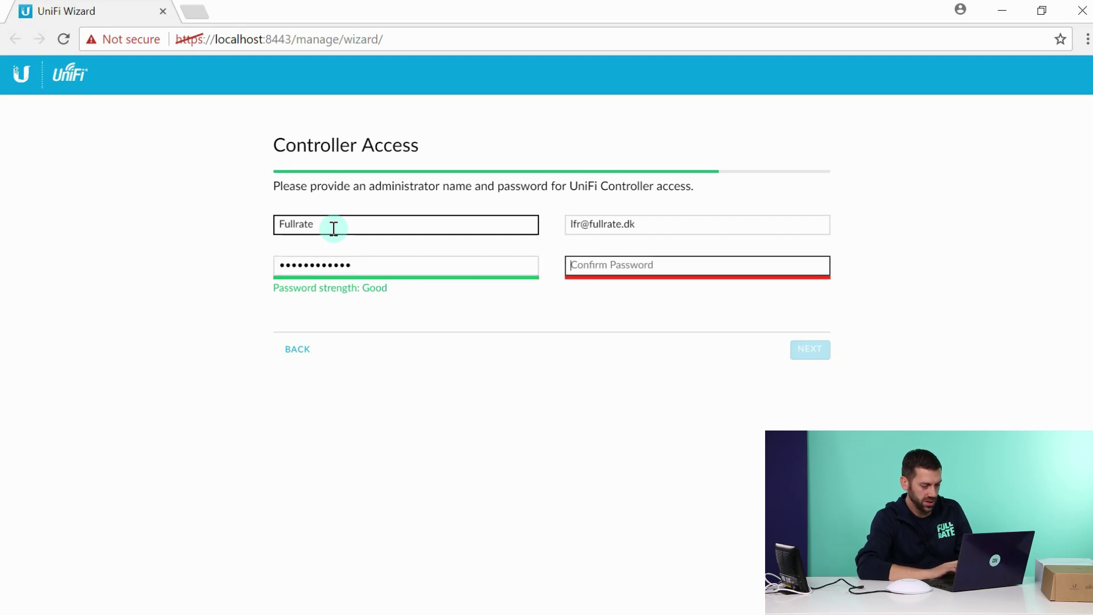
pyautogui.write('************')
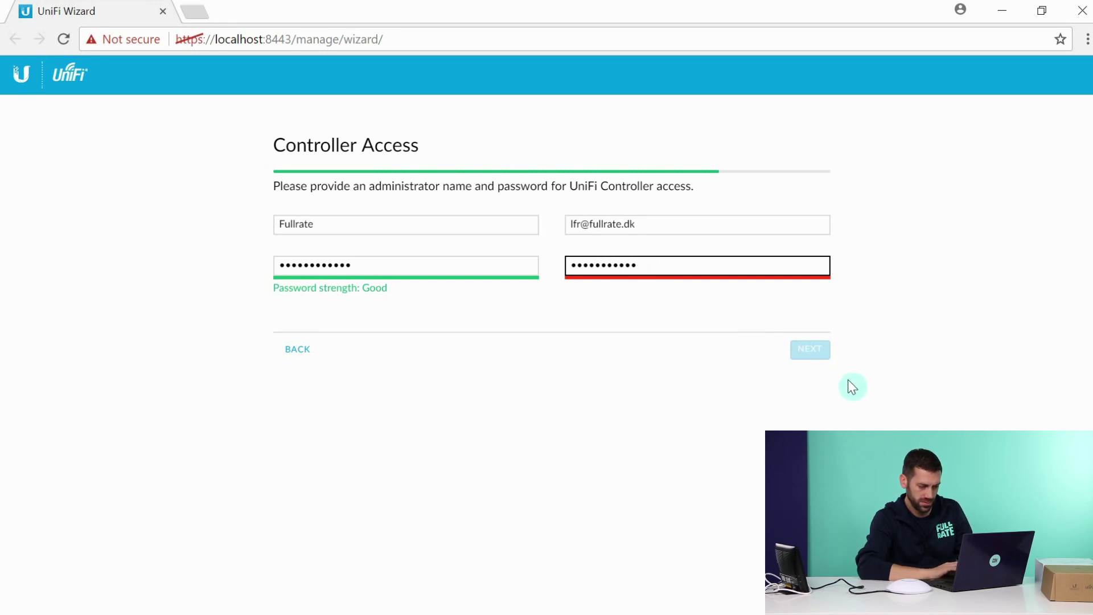
pyautogui.press('BackSpace')
pyautogui.press('BackSpace')
pyautogui.press('BackSpace')
pyautogui.press('BackSpace')
pyautogui.press('BackSpace')
pyautogui.press('BackSpace')
pyautogui.press('BackSpace')
pyautogui.press('BackSpace')
pyautogui.press('BackSpace')
pyautogui.press('BackSpace')
pyautogui.press('BackSpace')
pyautogui.press('BackSpace')
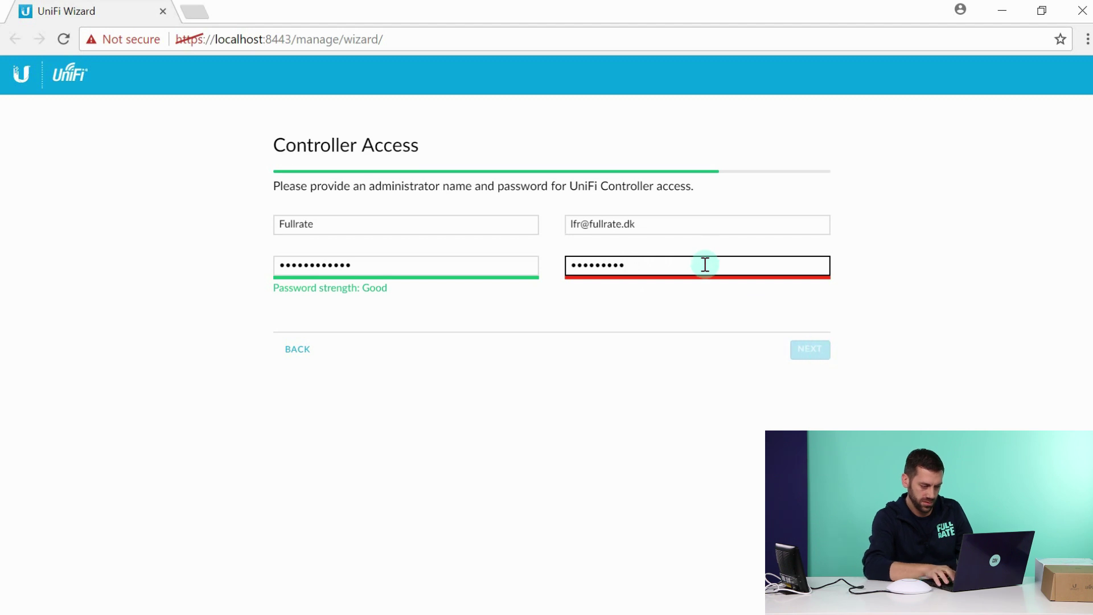
pyautogui.write('••••••')
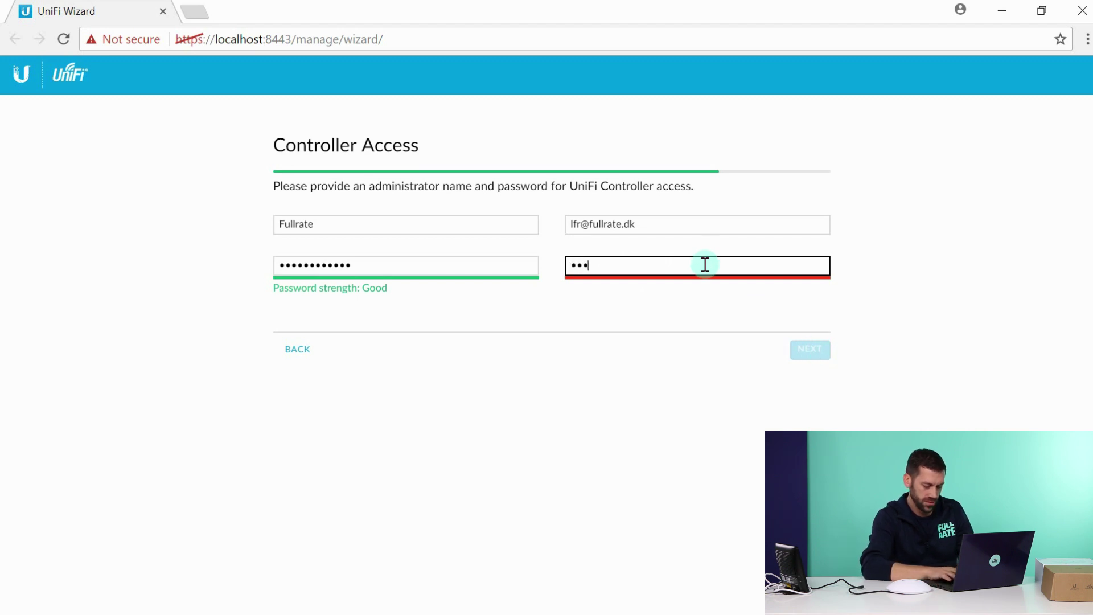
pyautogui.write('•••••••')
pyautogui.click(816, 356)
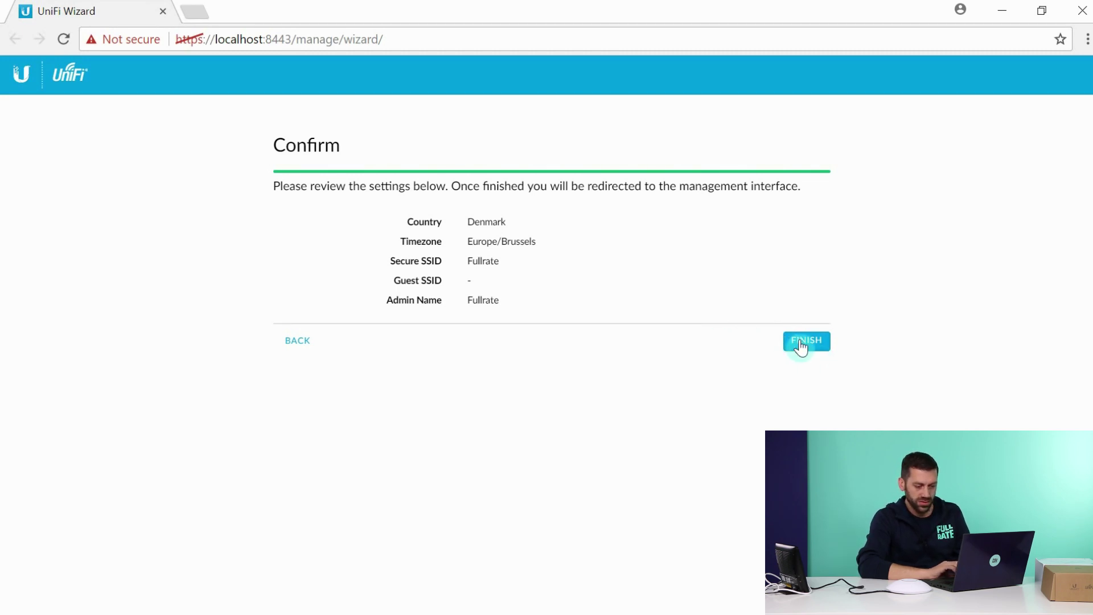
# Finish the wizard and skip linking cloud login credentials.
pyautogui.click(802, 340)
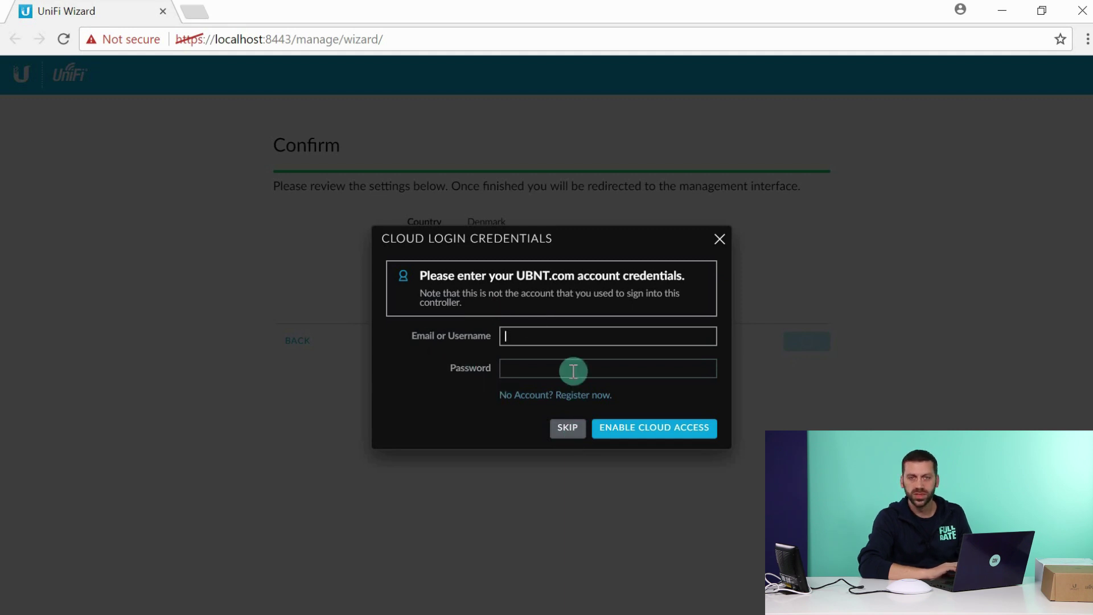
pyautogui.click(571, 435)
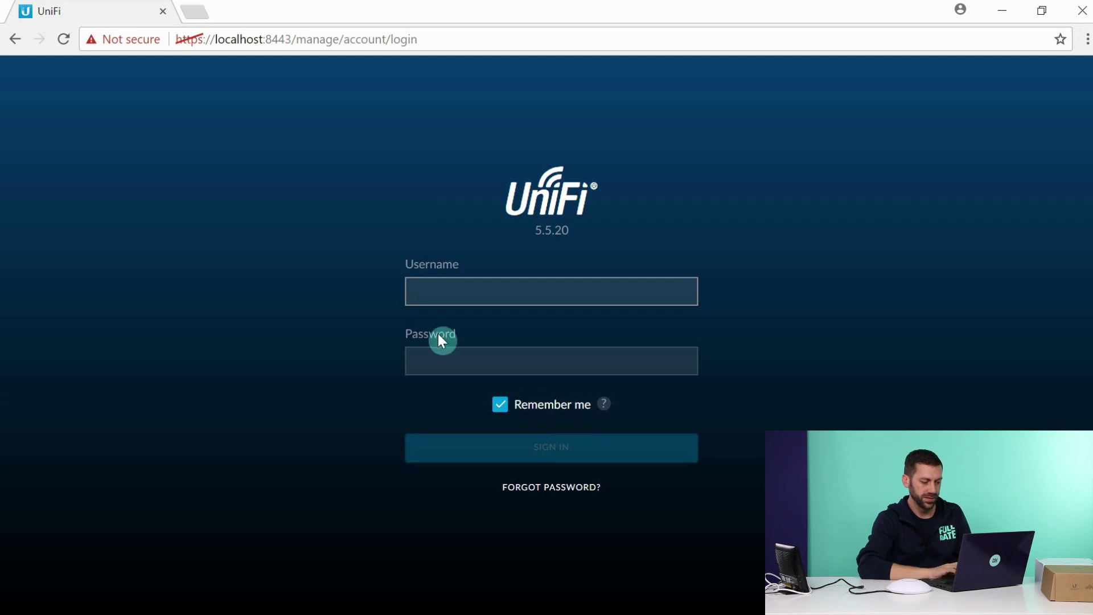
# Sign in as Fullrate with the admin password.
pyautogui.write('Fullrate')
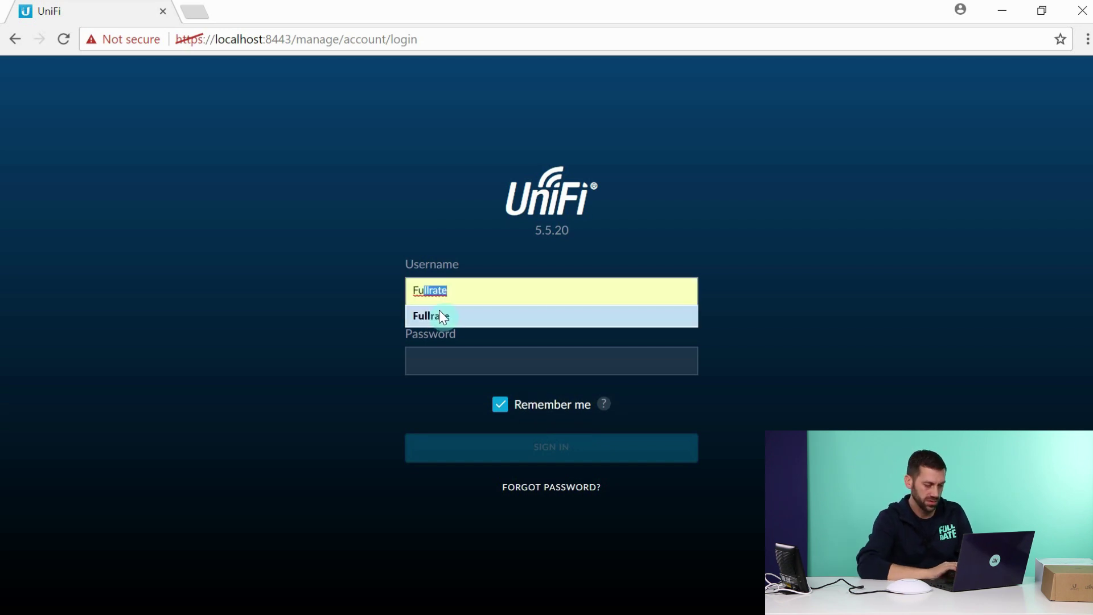
pyautogui.click(439, 310)
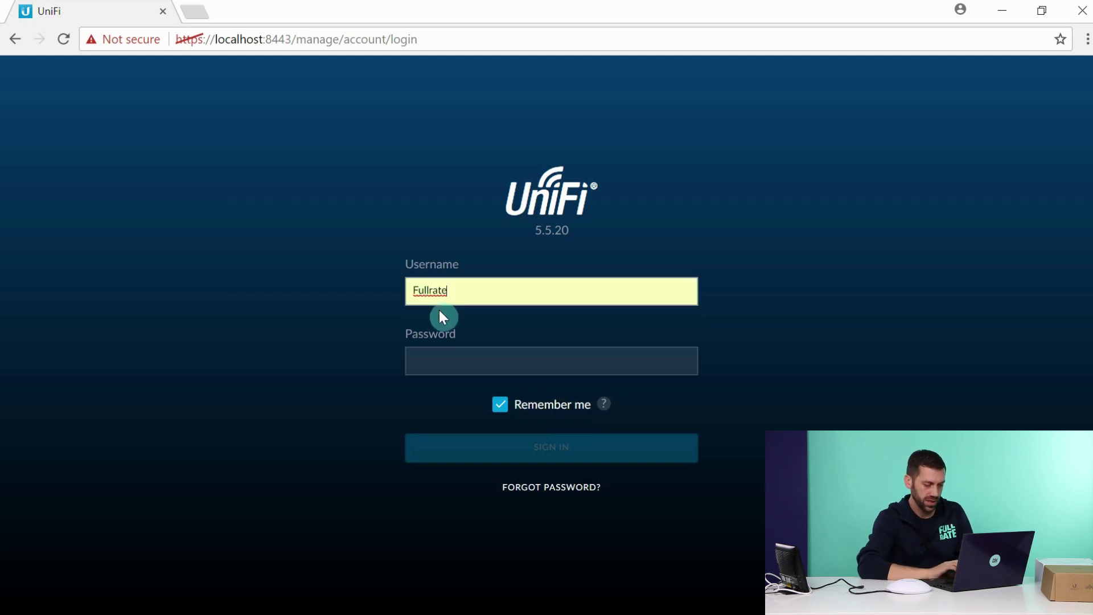
pyautogui.click(439, 358)
pyautogui.write('•••')
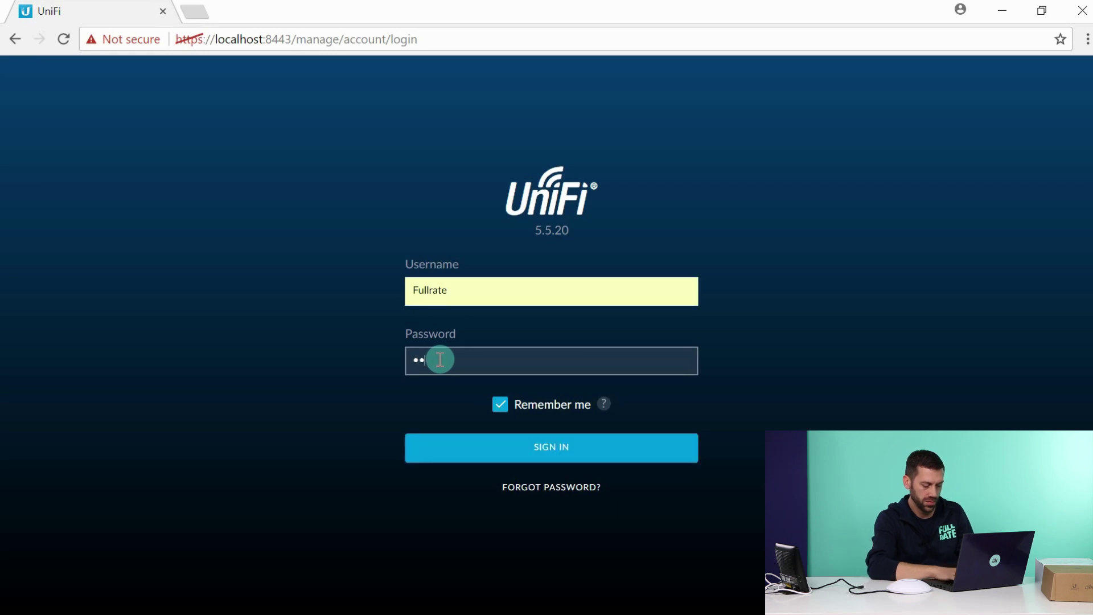
pyautogui.write('••••••')
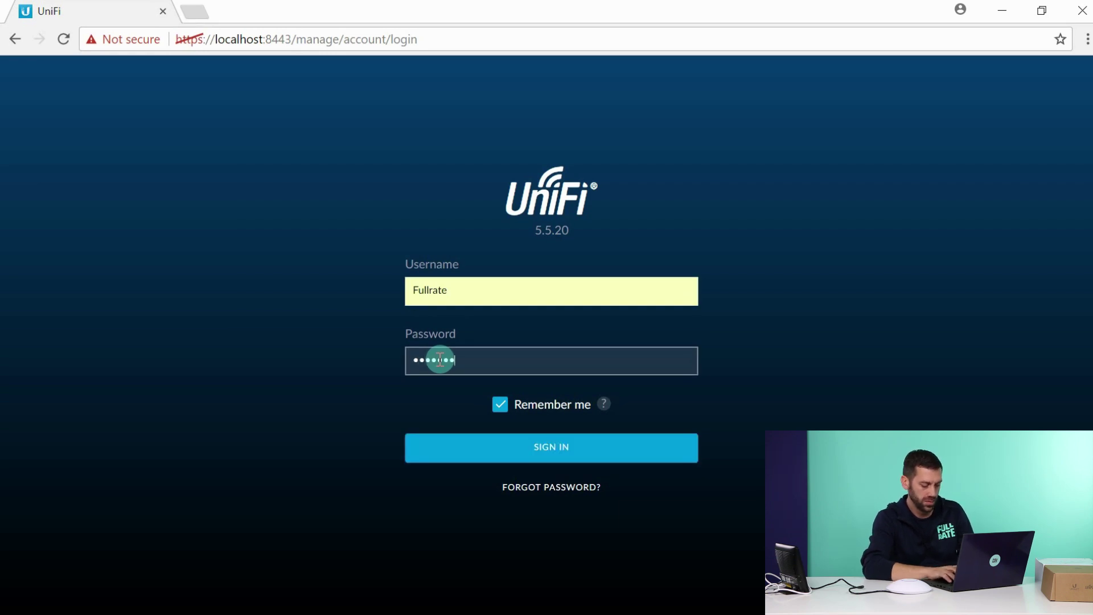
pyautogui.write('••••')
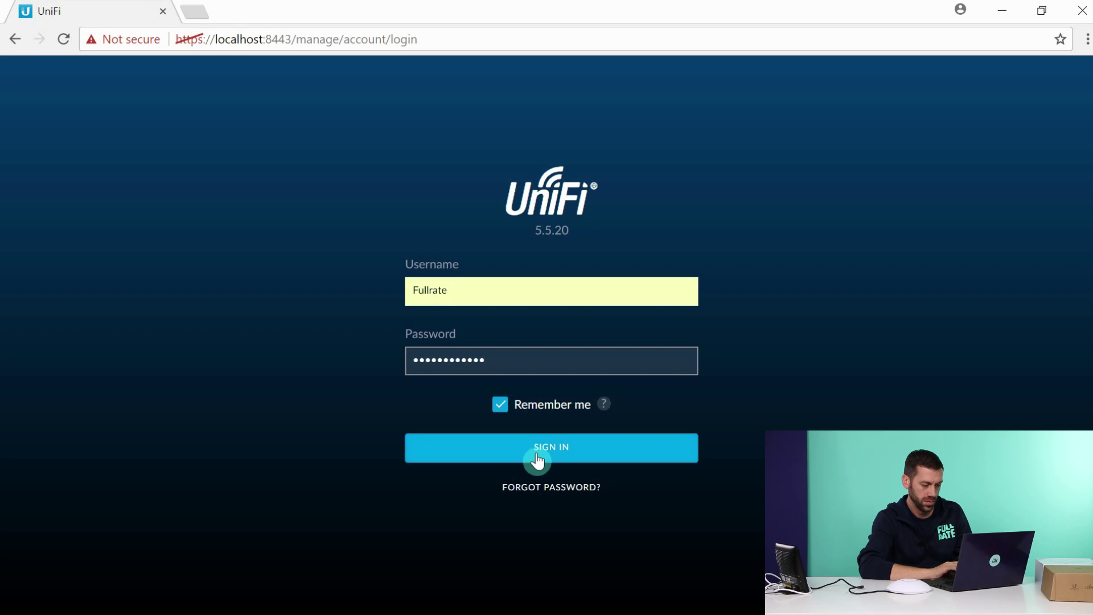
pyautogui.click(539, 456)
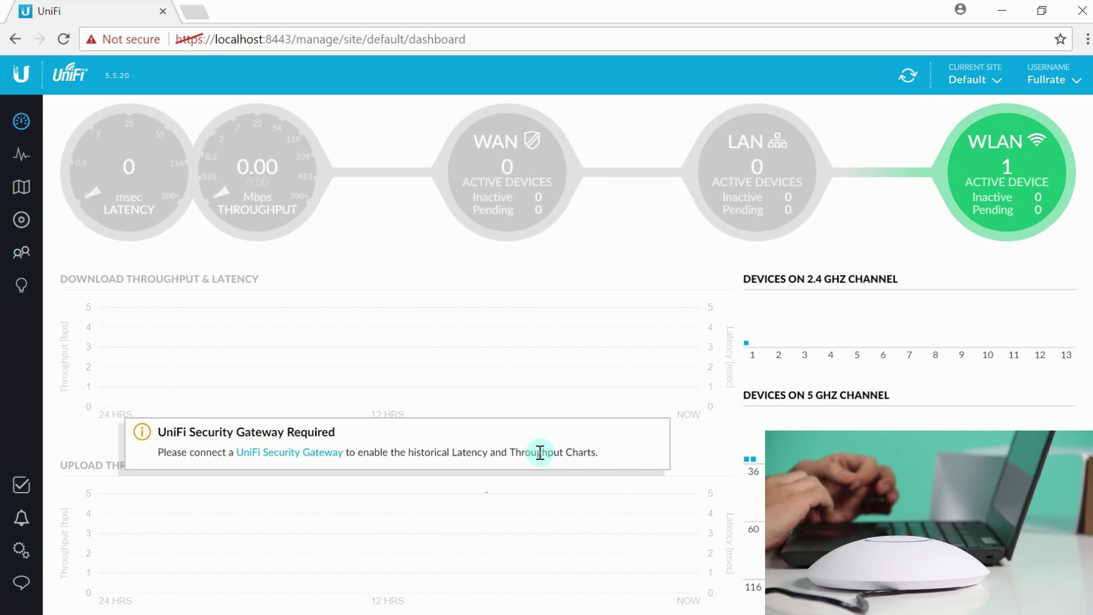
# Open Settings > Site for the Default site.
pyautogui.moveTo(261, 277)
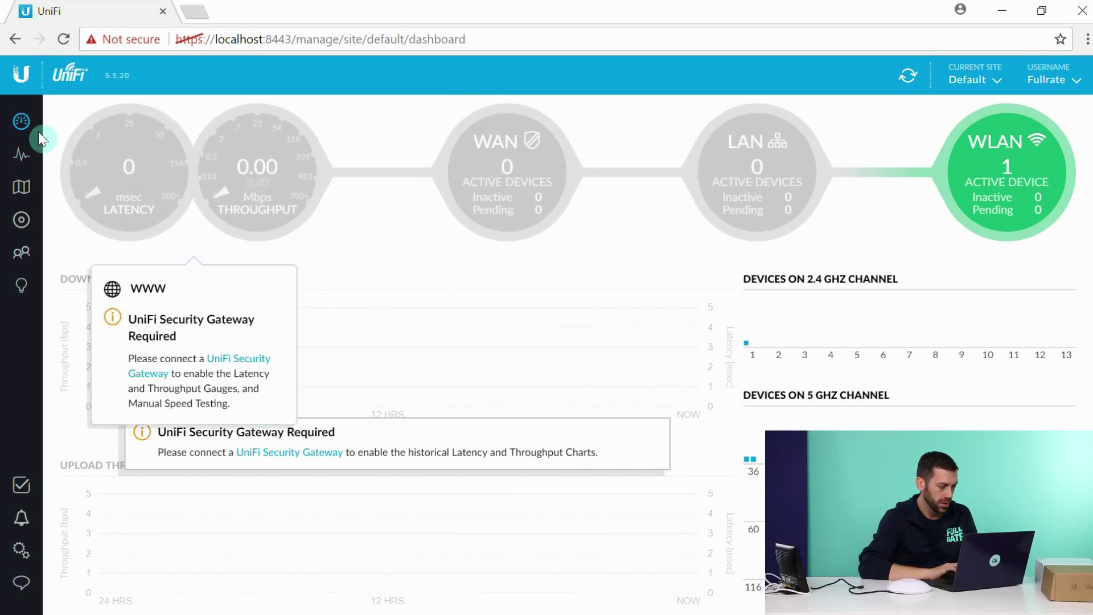
pyautogui.click(26, 558)
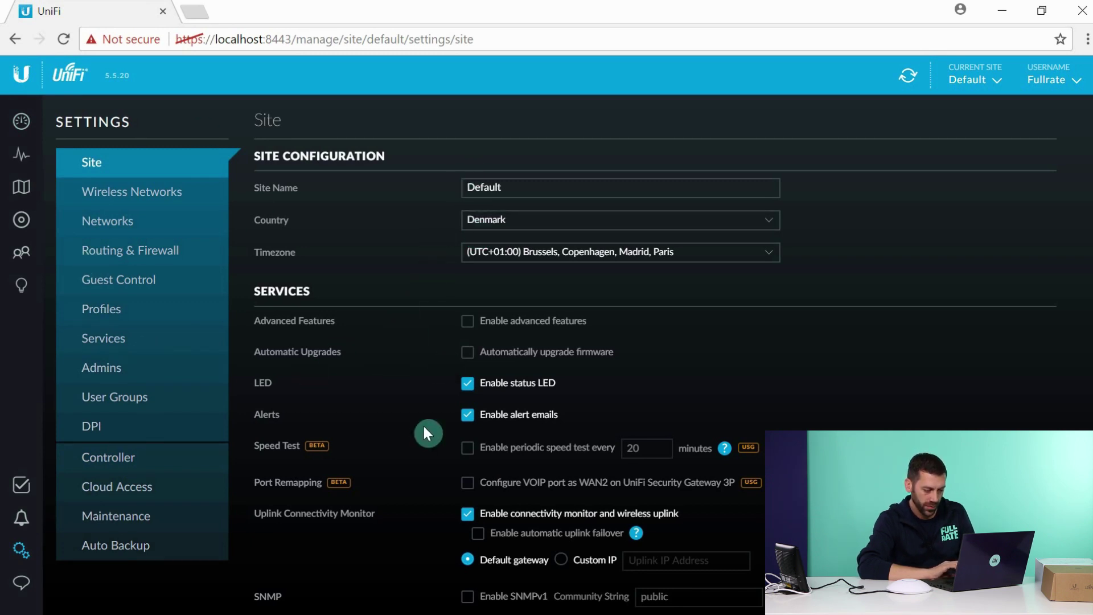
# Uncheck Enable status LED, apply the site changes, and go to Wireless Networks.
pyautogui.scroll(-3, 429, 453)
pyautogui.scroll(3, 429, 452)
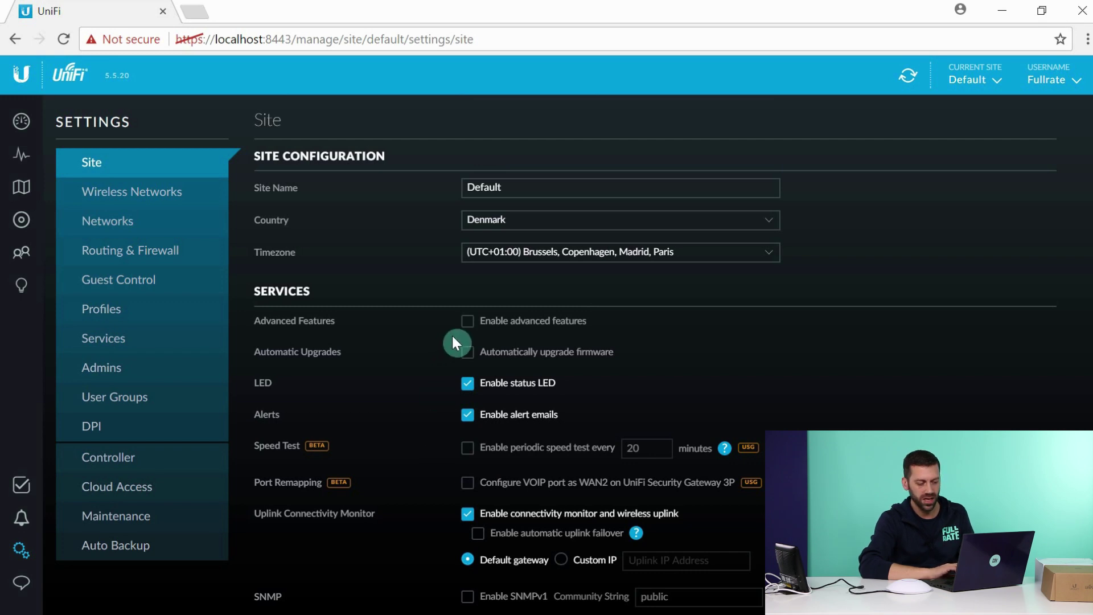
pyautogui.click(470, 386)
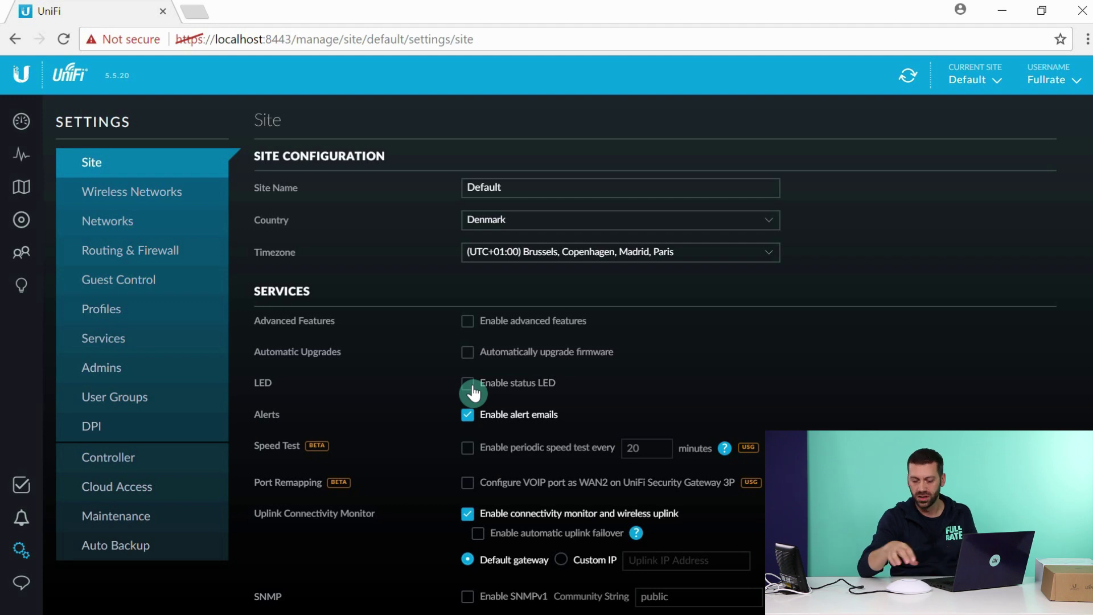
pyautogui.scroll(-3, 473, 393)
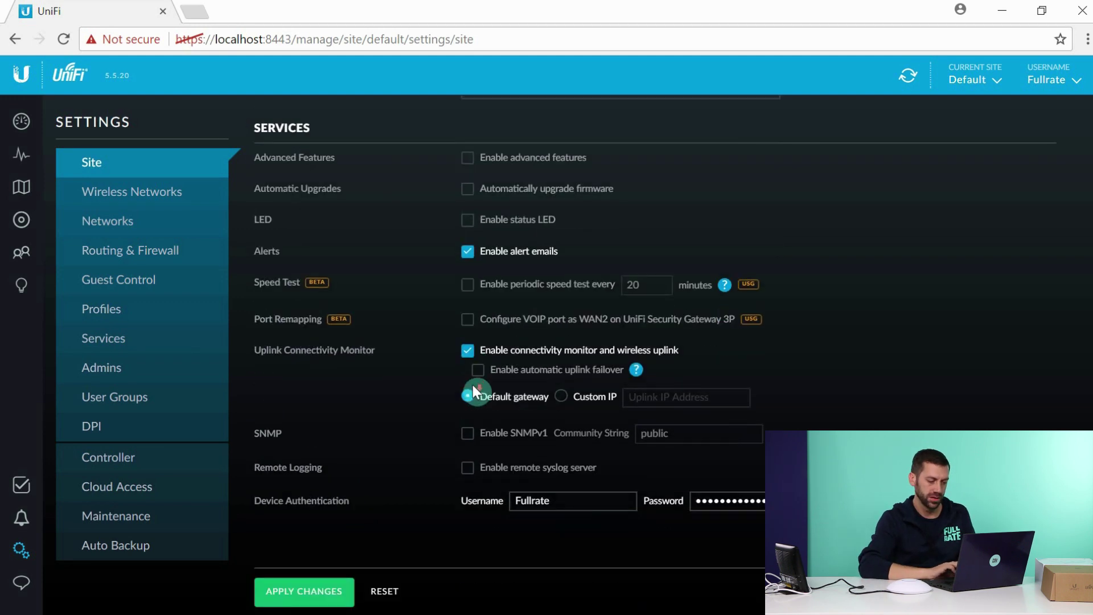
pyautogui.click(308, 595)
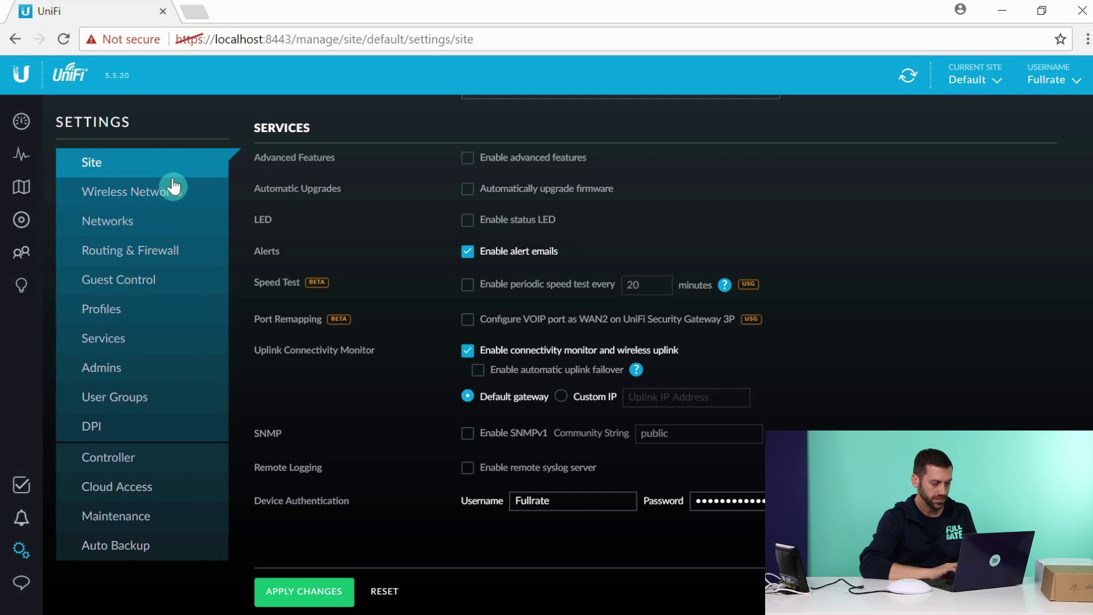
pyautogui.click(159, 198)
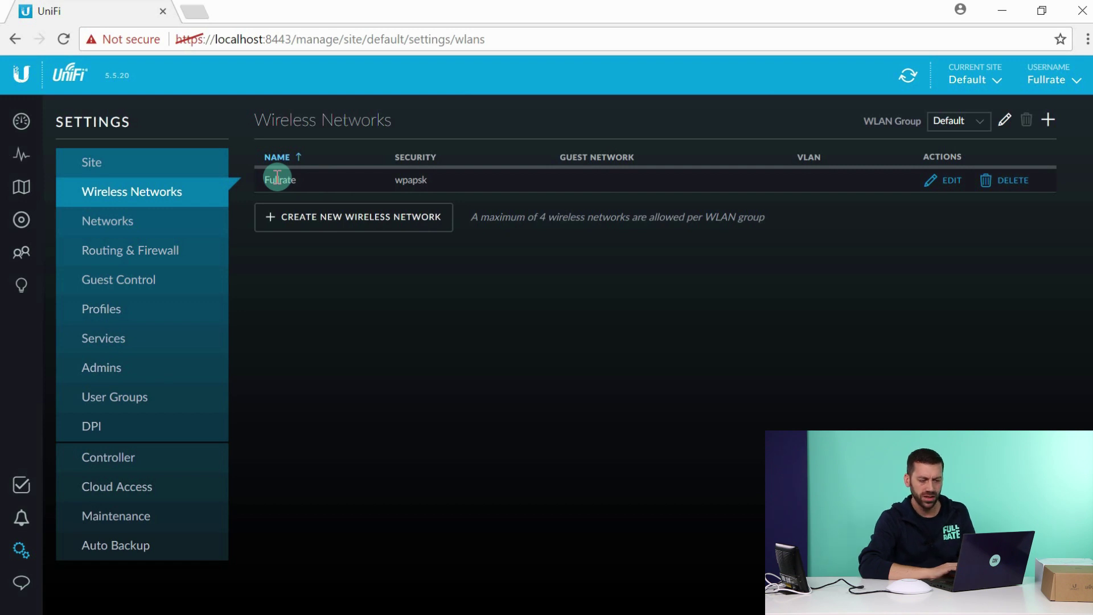
# Edit the Fullrate network and select its SSID and security key fields to view them.
pyautogui.click(957, 188)
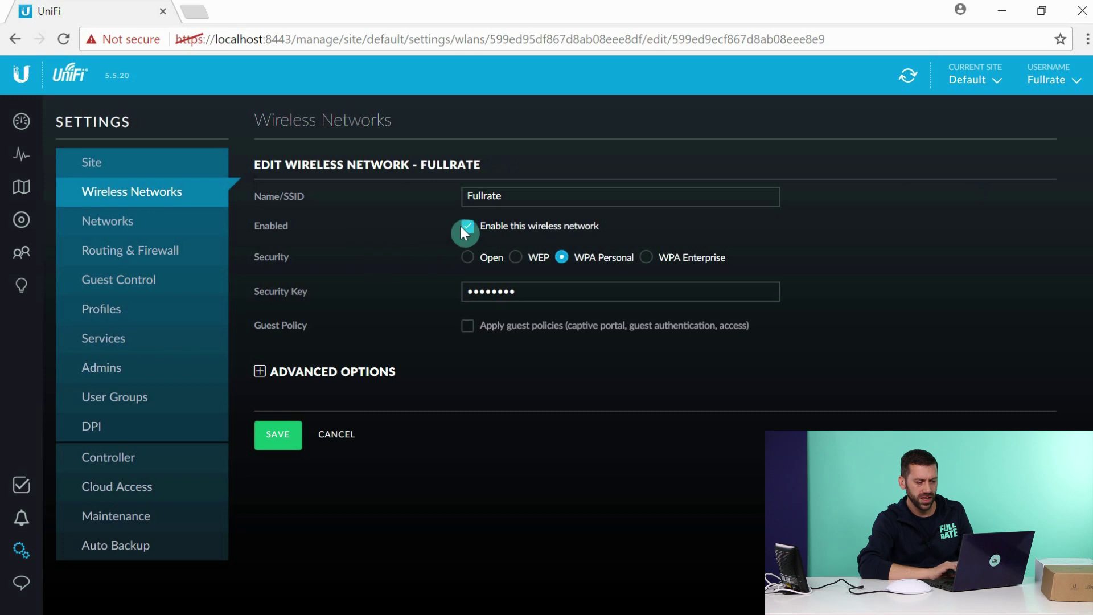
pyautogui.moveTo(518, 194); pyautogui.dragTo(444, 202)
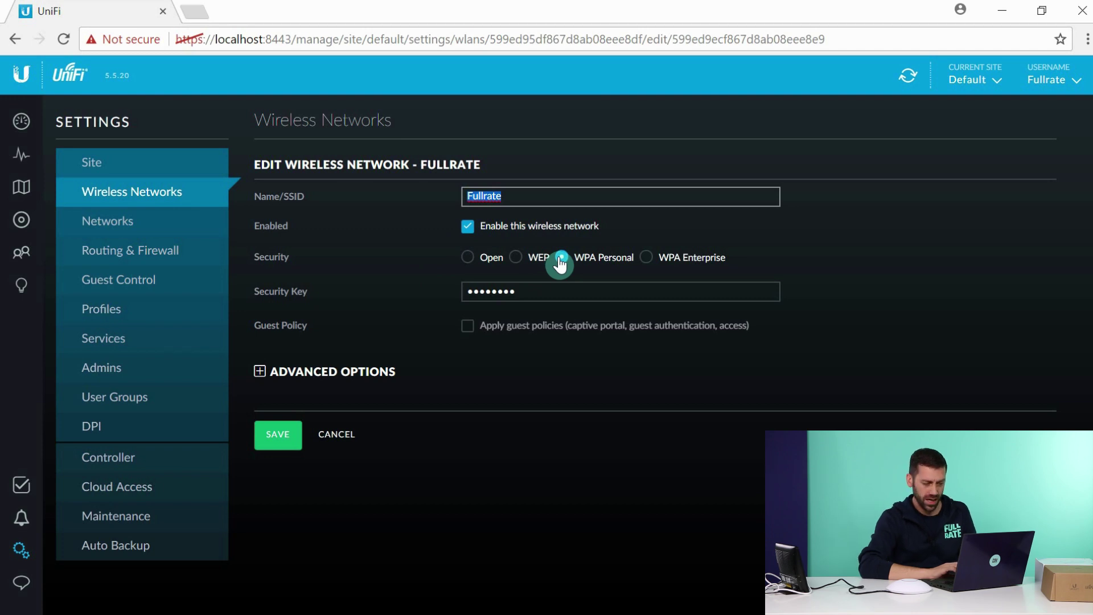
pyautogui.moveTo(522, 293); pyautogui.dragTo(473, 296)
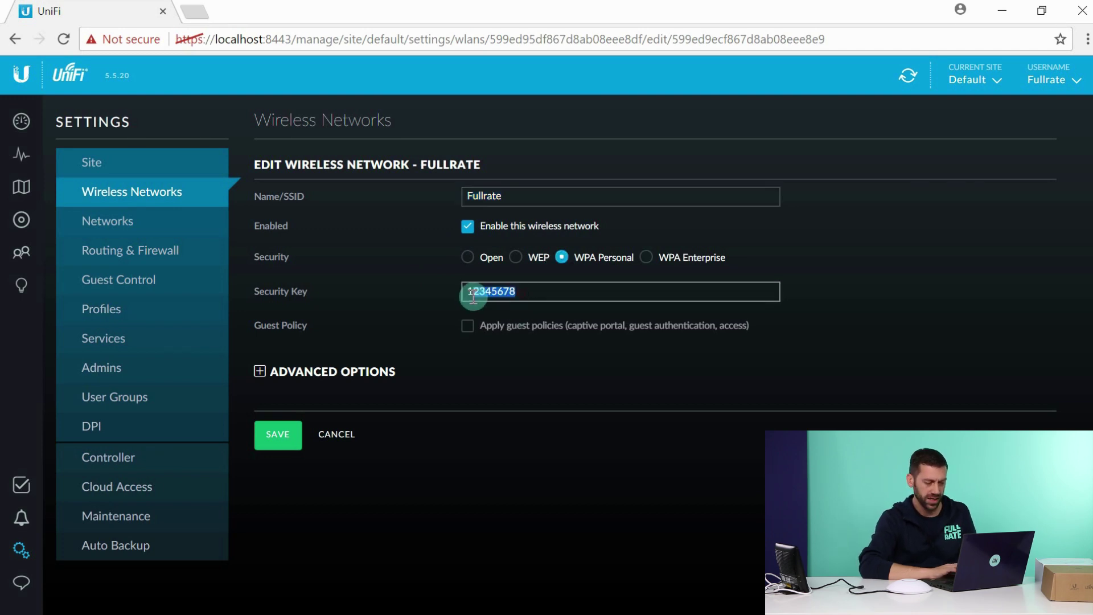